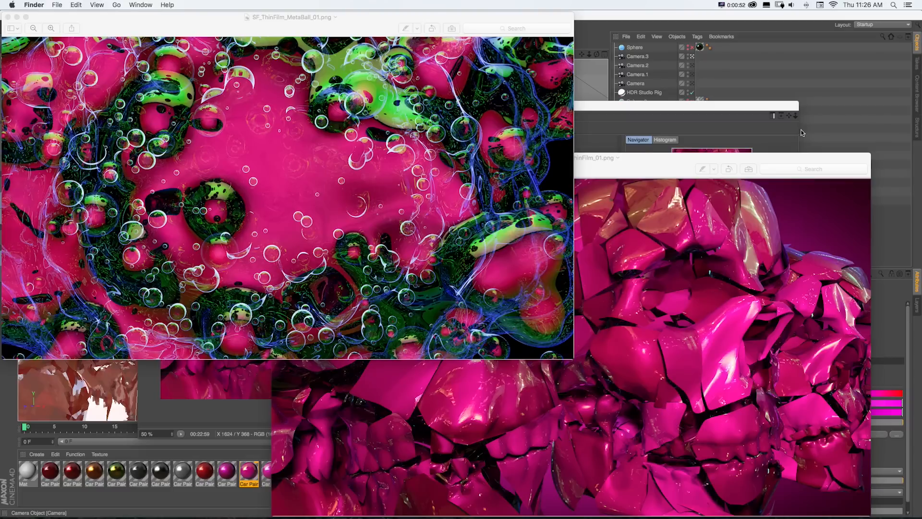
- View the fractured skull and metaball thin-film reference renders
click(636, 162)
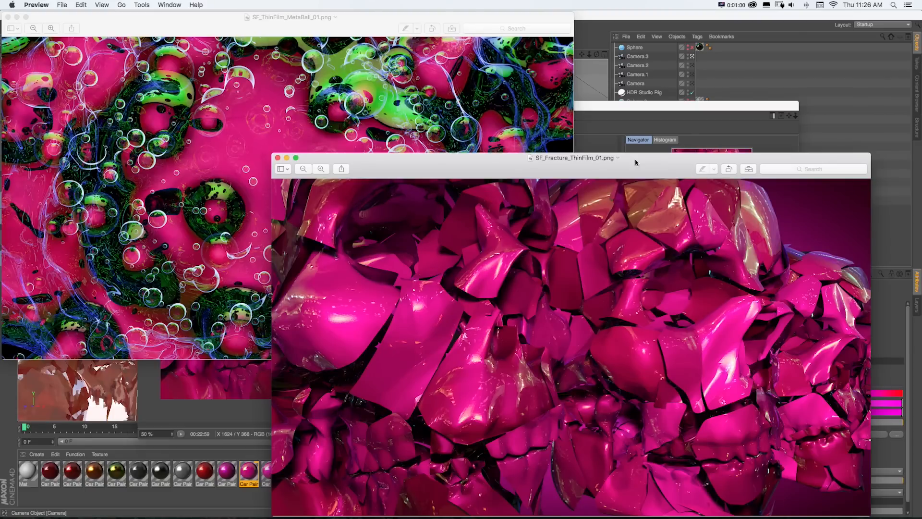
drag(636, 162, 638, 158)
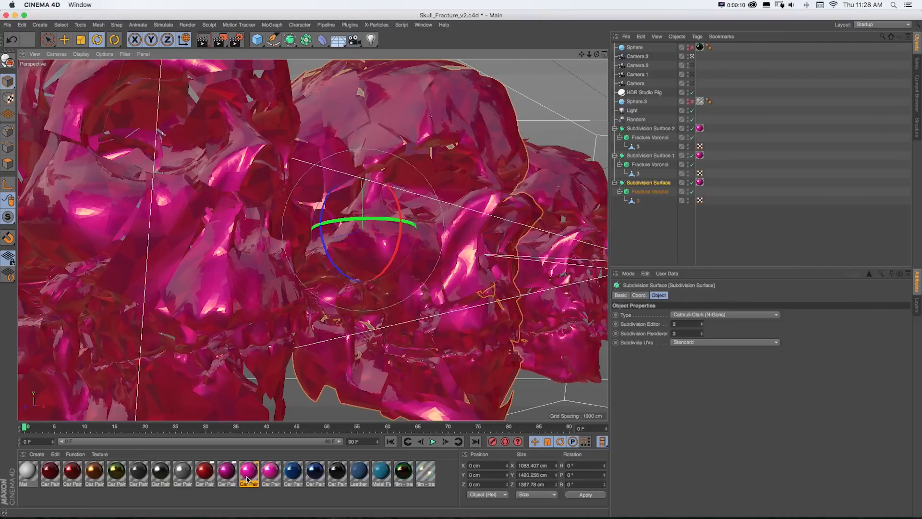
- Open the magenta Car Paint - Cherry Metallic material in the Material Editor
double_click(249, 474)
drag(243, 66, 479, 78)
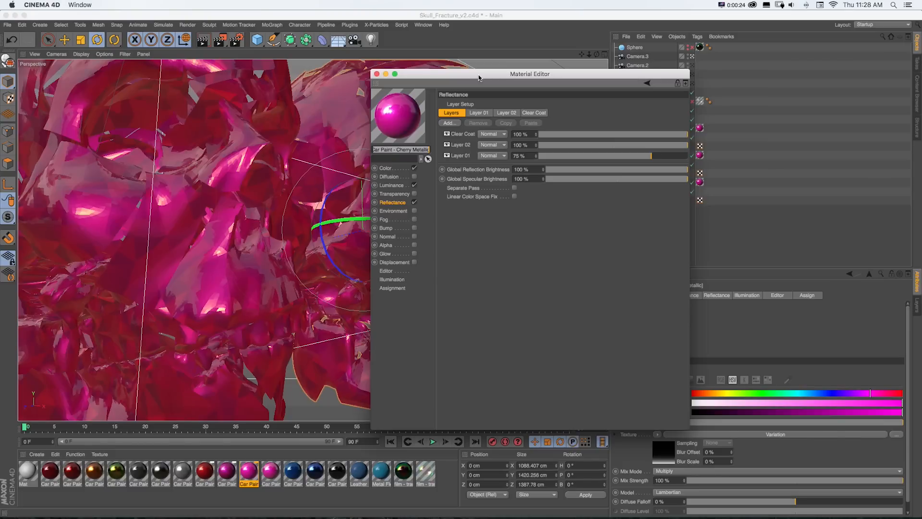
- Switch back to the fractured skull reference render for comparison
key(super+Tab)
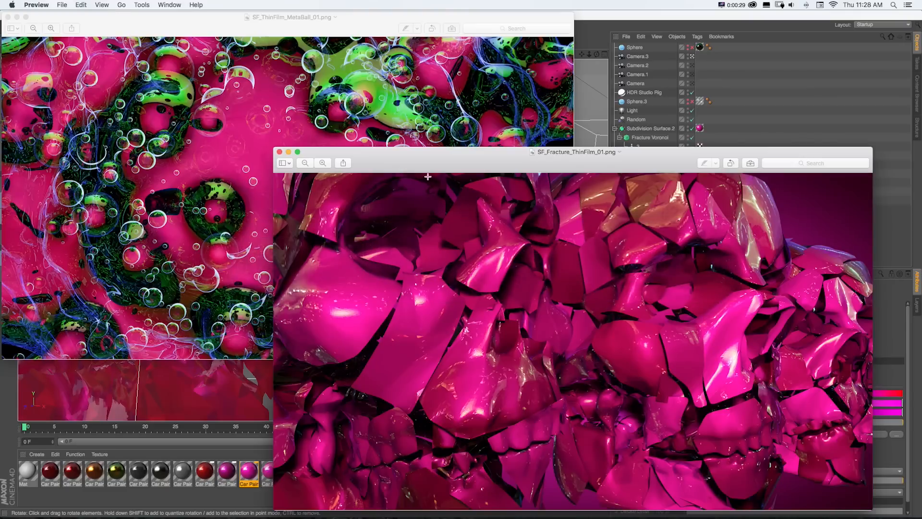
drag(397, 165, 345, 139)
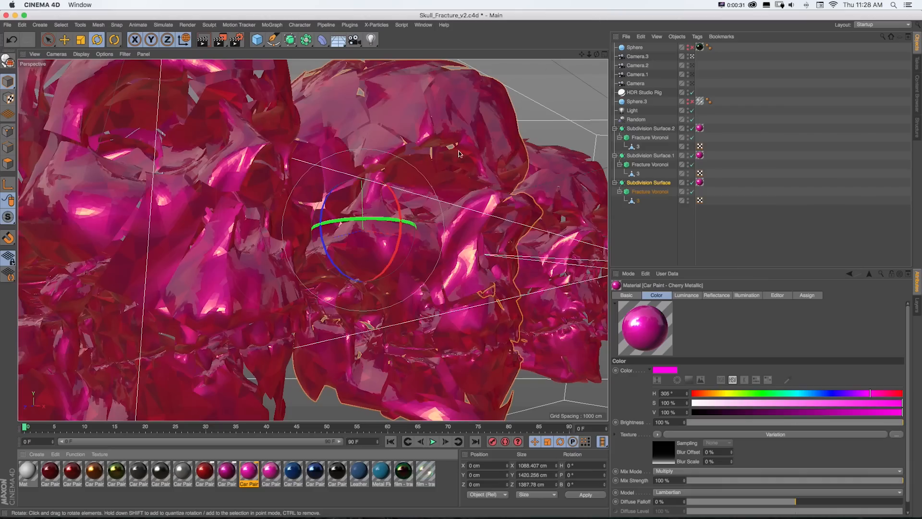
- Switch to the ThinFilm_01 project and open the film - transparent material in the Material Editor
key(v)
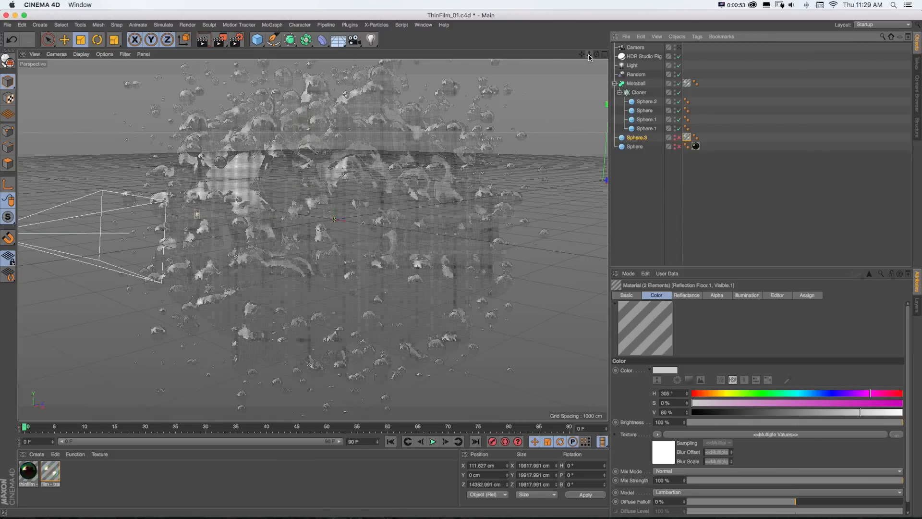
drag(589, 55, 572, 55)
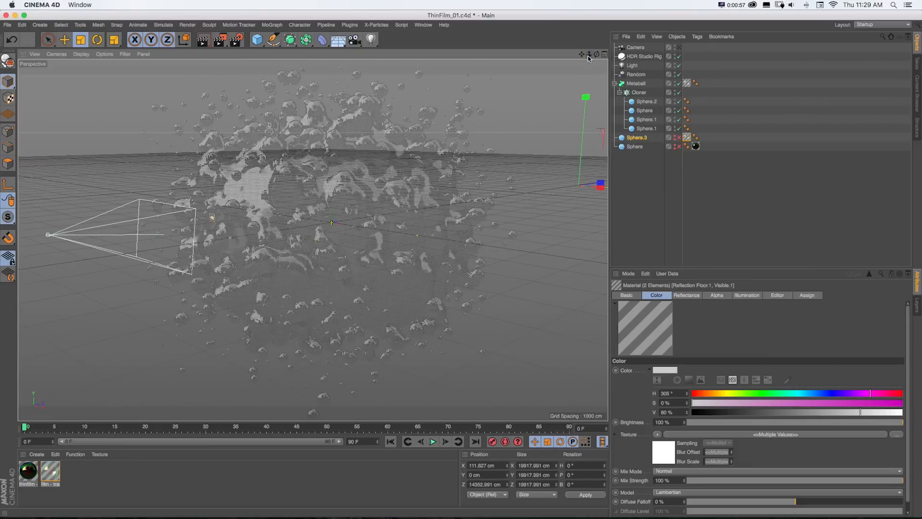
click(50, 473)
double_click(56, 473)
drag(194, 66, 498, 80)
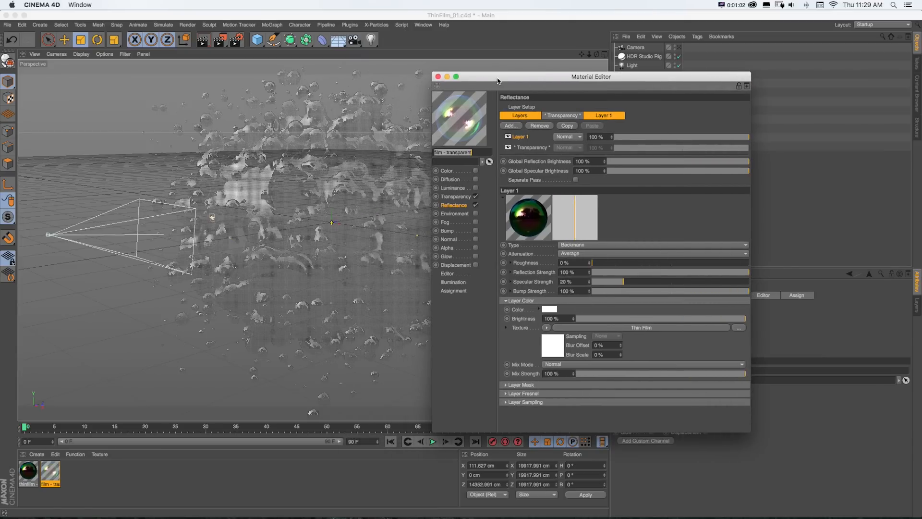
- Compare the metaball reference render with the open material settings
key(super+Tab)
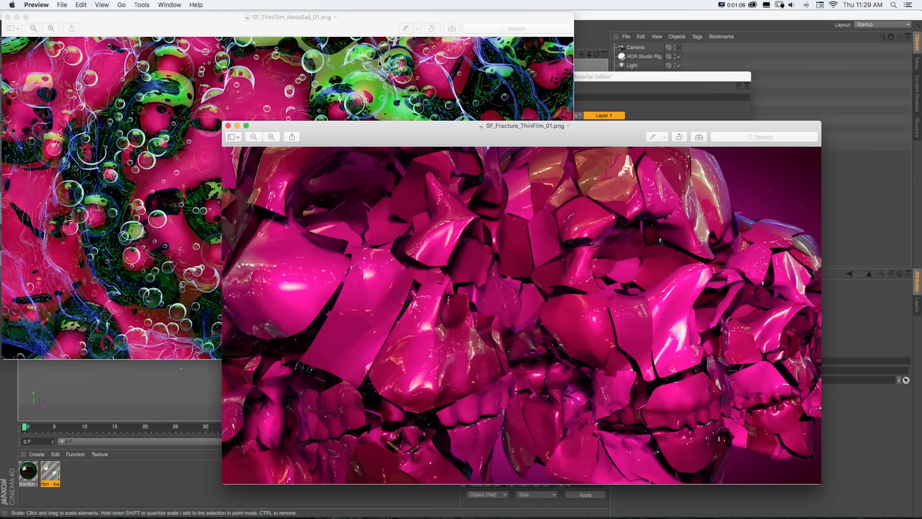
click(380, 46)
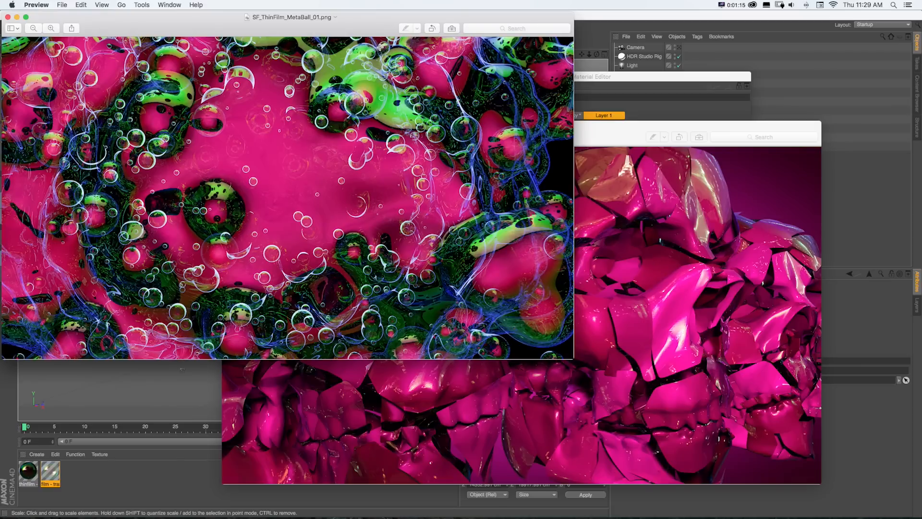
click(579, 24)
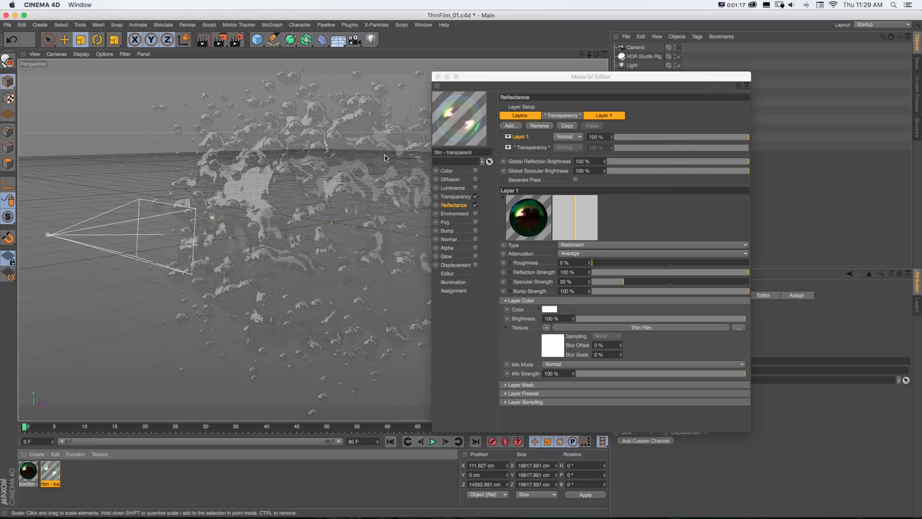
- Switch to the Skull_Fracture_v2 project and add a Beckmann reflectance layer to the Car Paint material
key(v)
click(369, 211)
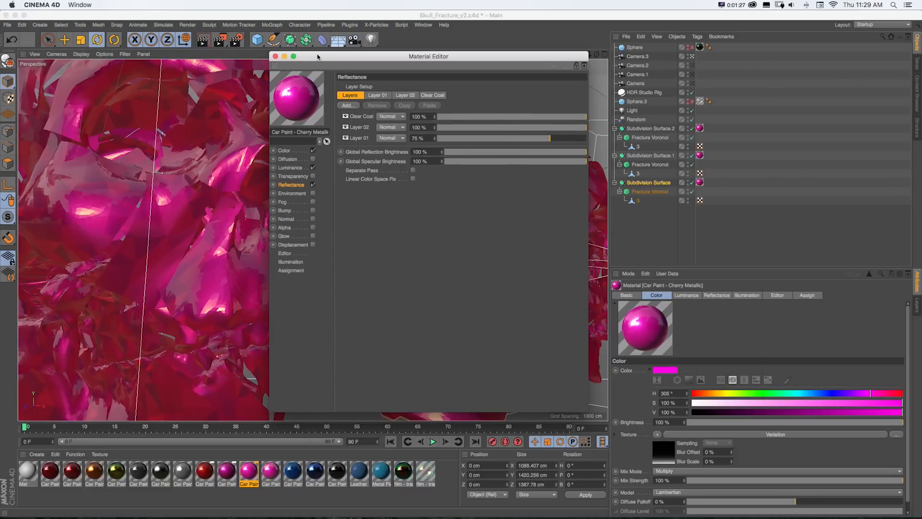
drag(317, 57, 354, 64)
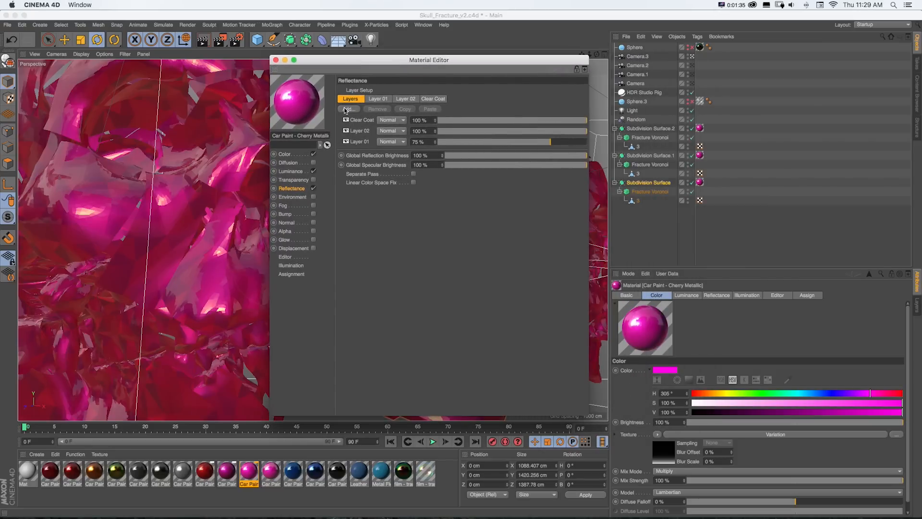
click(346, 109)
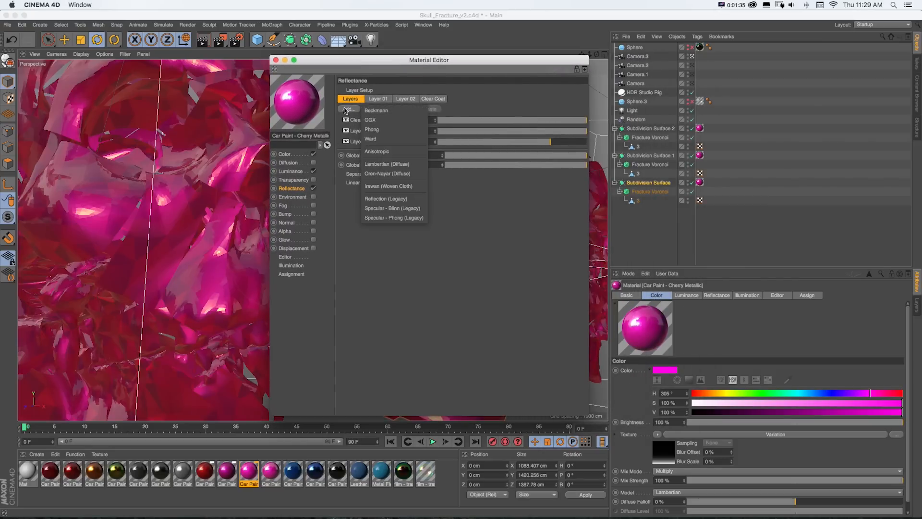
click(371, 110)
- Load a Thin Film shader from the Effects shaders into the new layer's color texture
drag(337, 61, 410, 59)
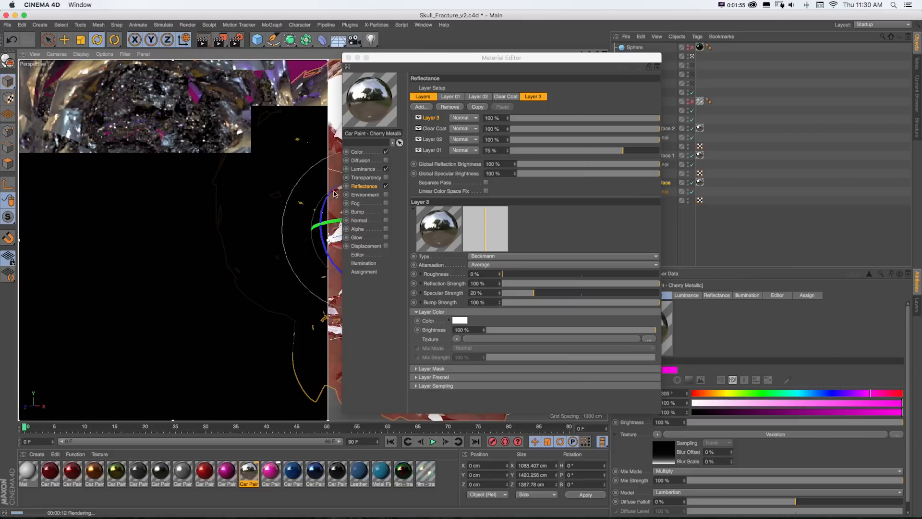
drag(399, 61, 386, 61)
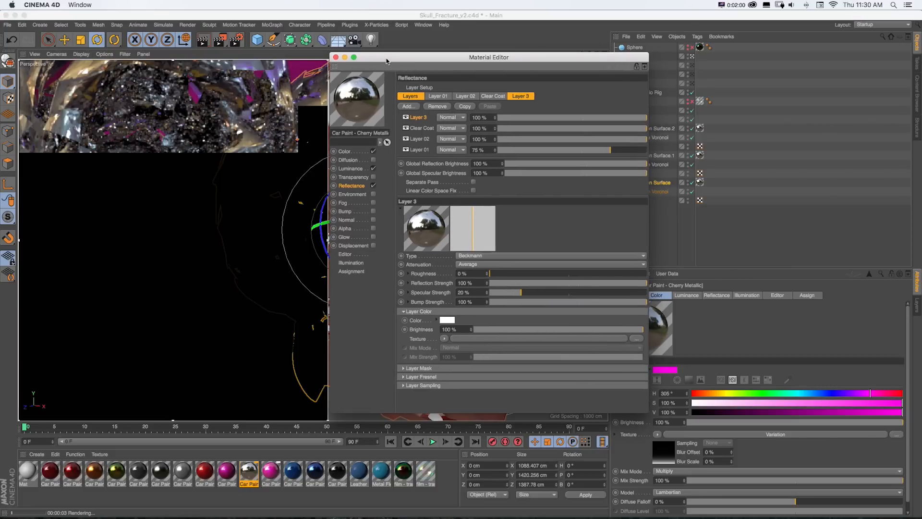
click(444, 339)
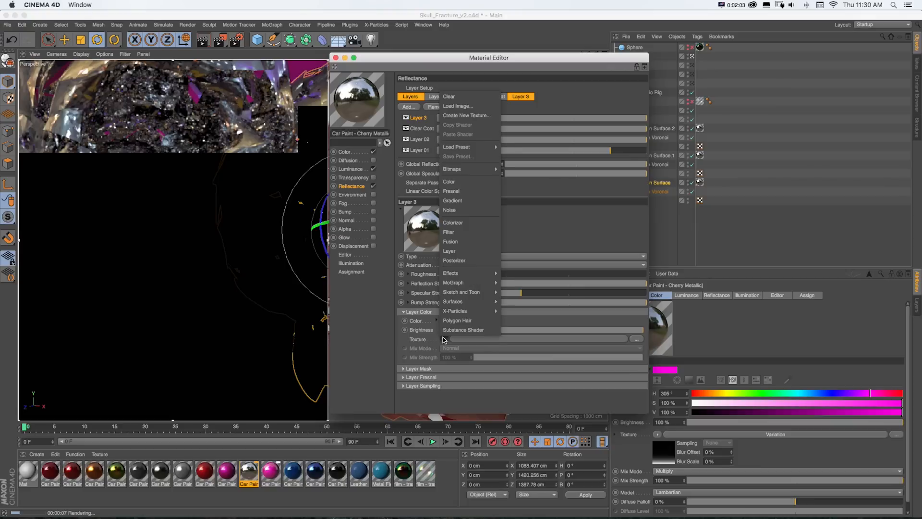
mouse_move(465, 274)
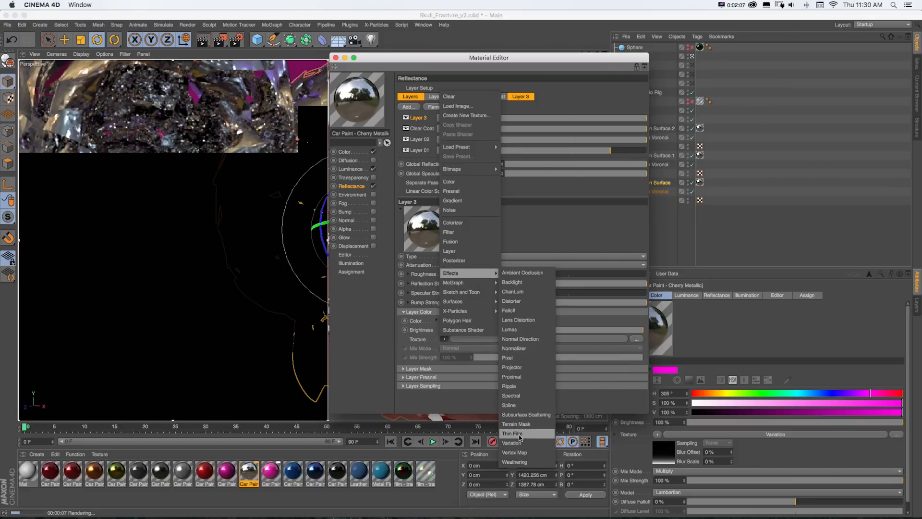
click(513, 434)
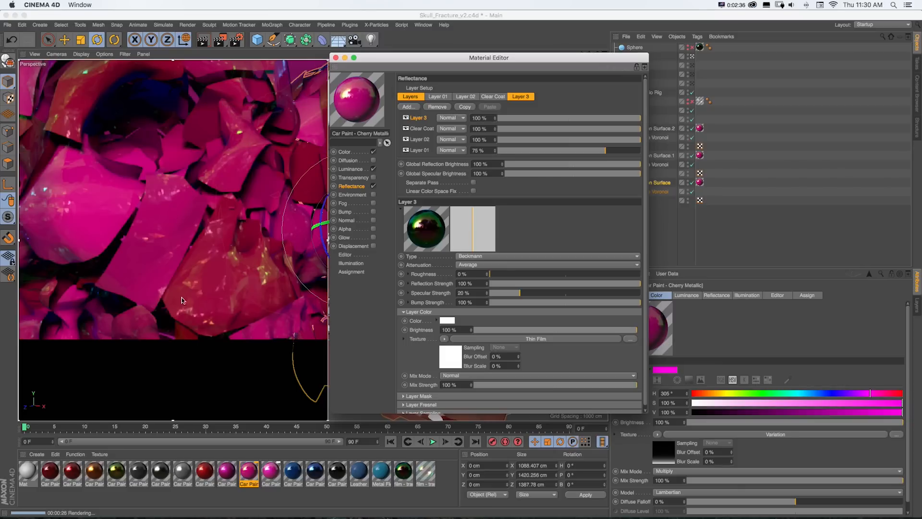
- Open the Thin Film shader settings and set its thickness to 5000 nm
mouse_move(790, 511)
click(846, 511)
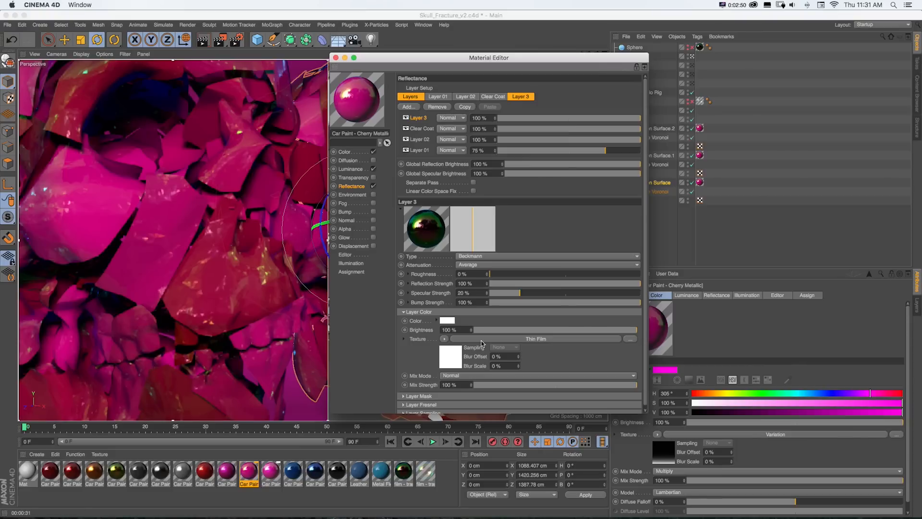
click(476, 339)
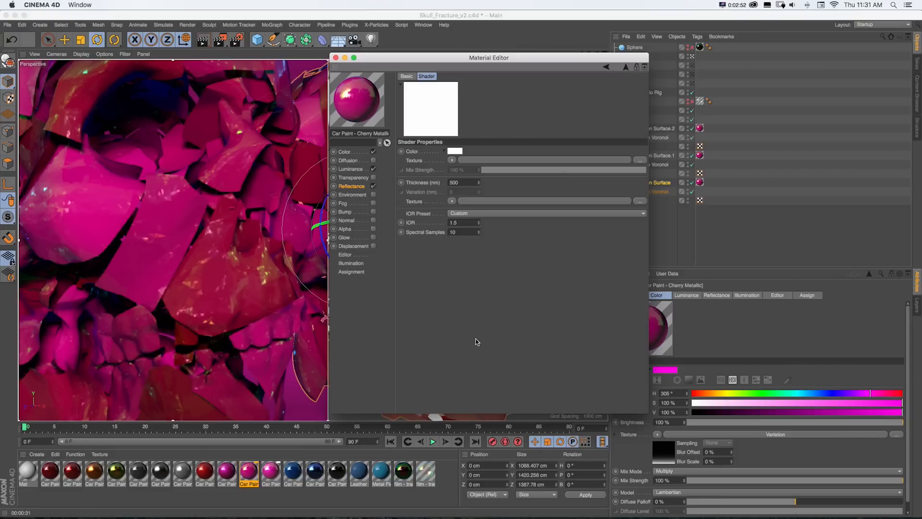
drag(428, 58, 422, 57)
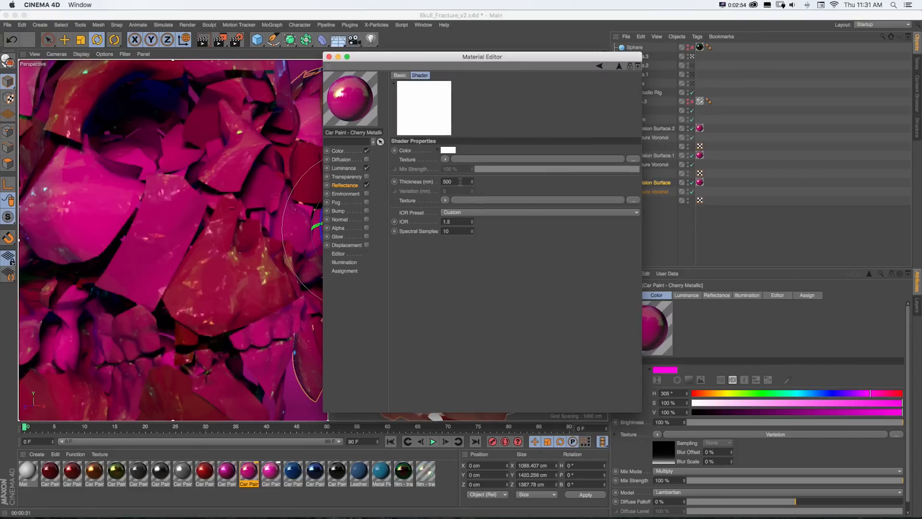
click(460, 181)
text(0)
key(Return)
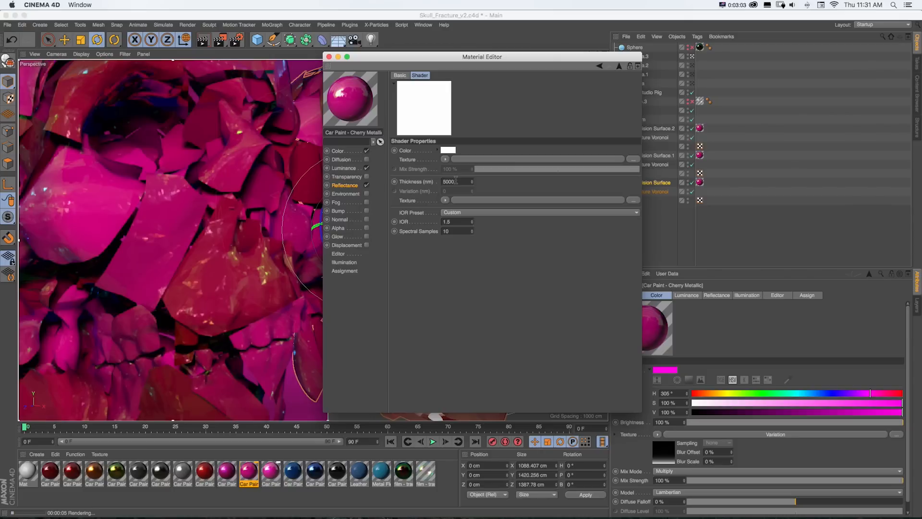
- Open and read the help page for the Thin Film shader's Thickness parameter
right_click(414, 183)
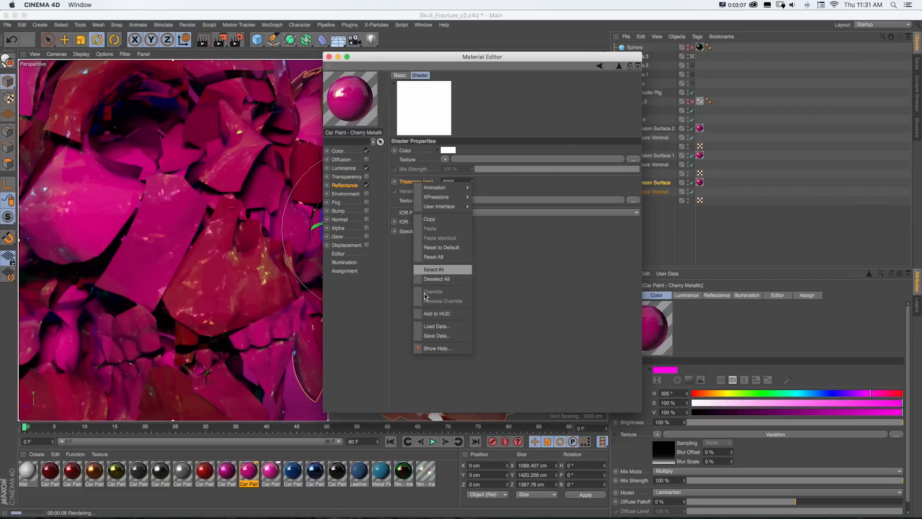
click(433, 348)
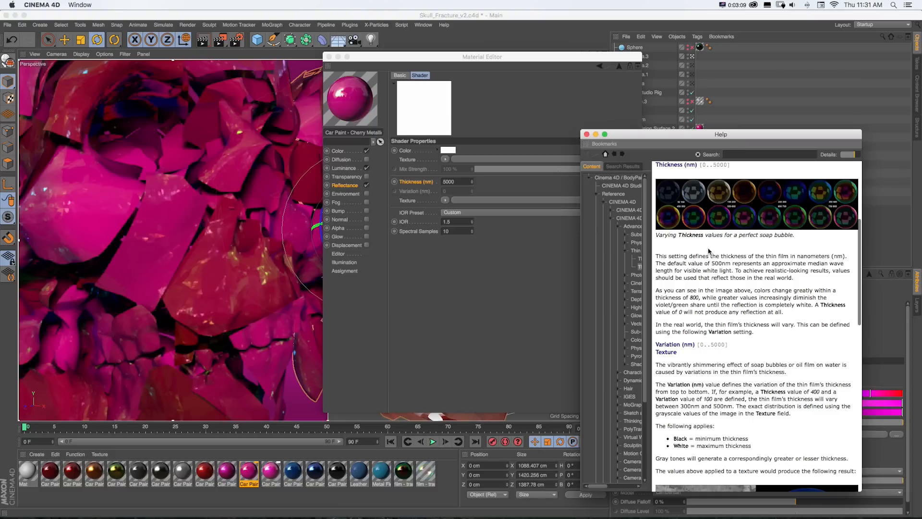
scroll(765, 281, down, 5)
scroll(766, 281, down, 10)
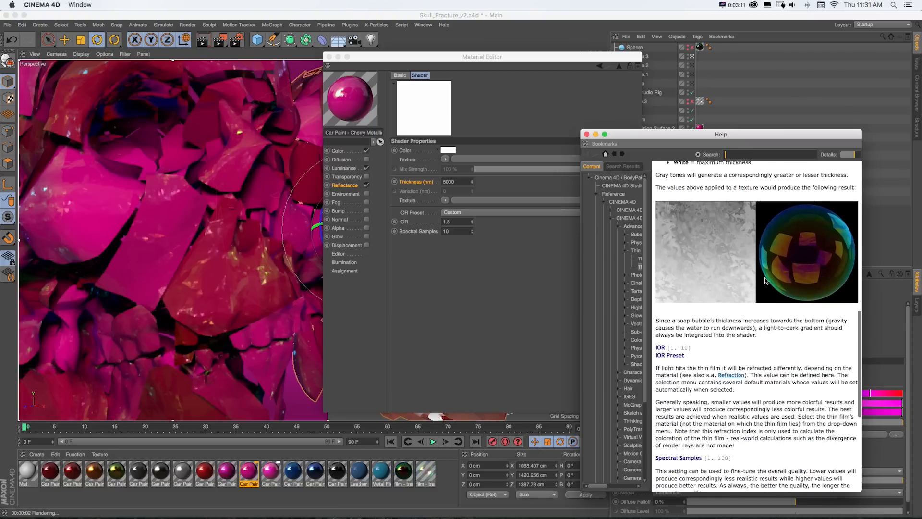
scroll(765, 281, up, 15)
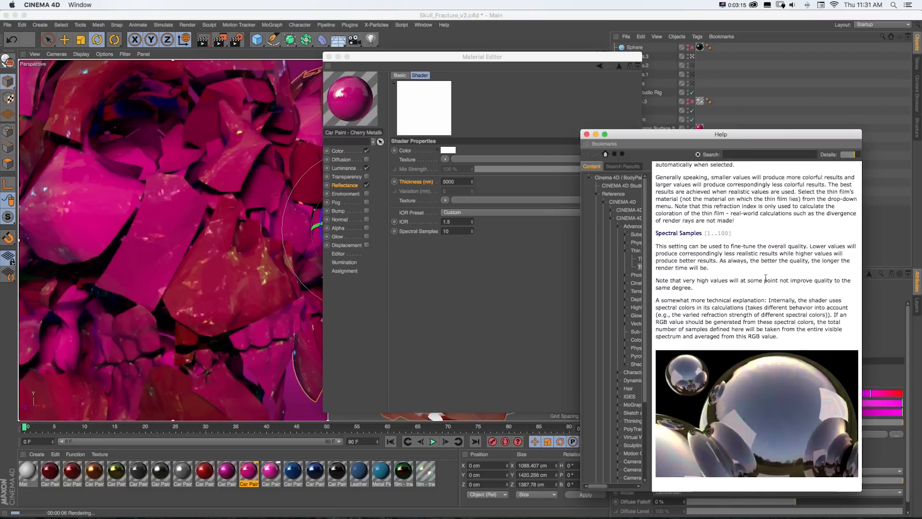
click(586, 134)
- Close the Material Editor
mouse_move(413, 57)
mouse_down()
mouse_move(470, 64)
mouse_move(422, 68)
mouse_up()
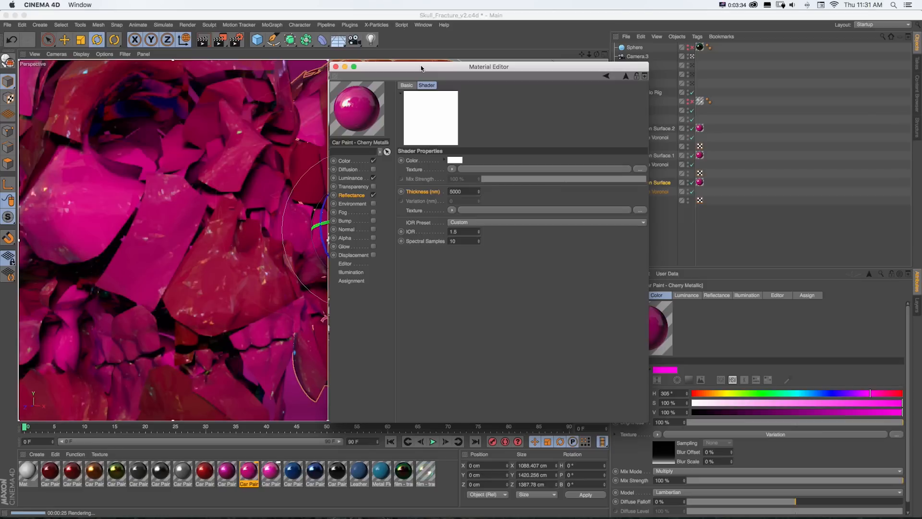
drag(421, 69, 417, 65)
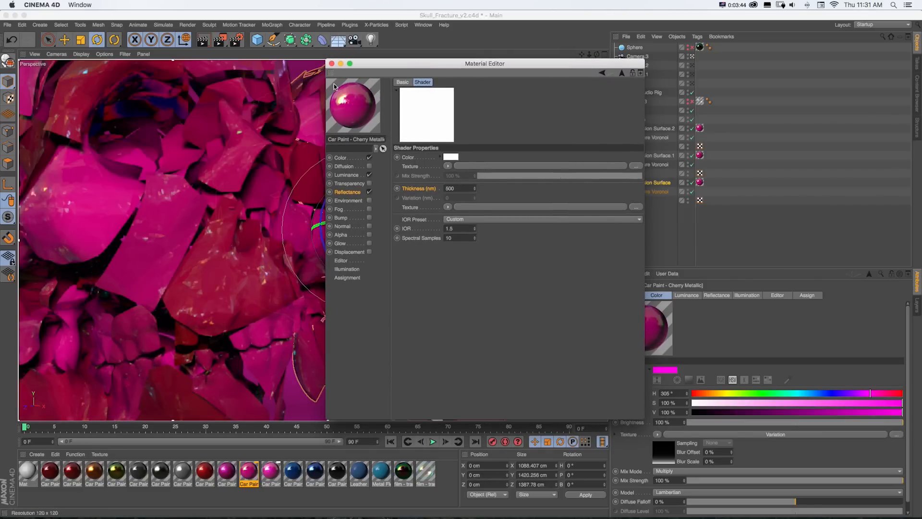
click(331, 63)
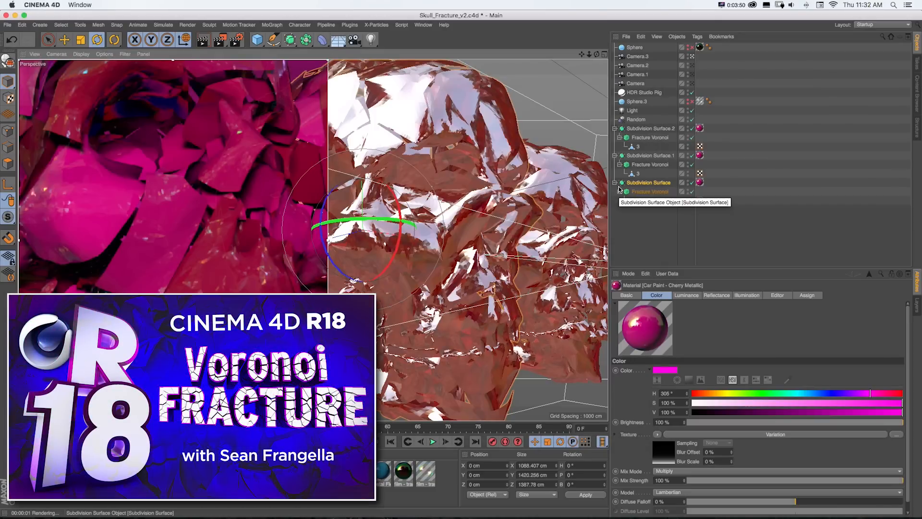
- Select the Fracture Voronoi under Subdivision Surface.2 and toggle its editor visibility off and on
click(639, 138)
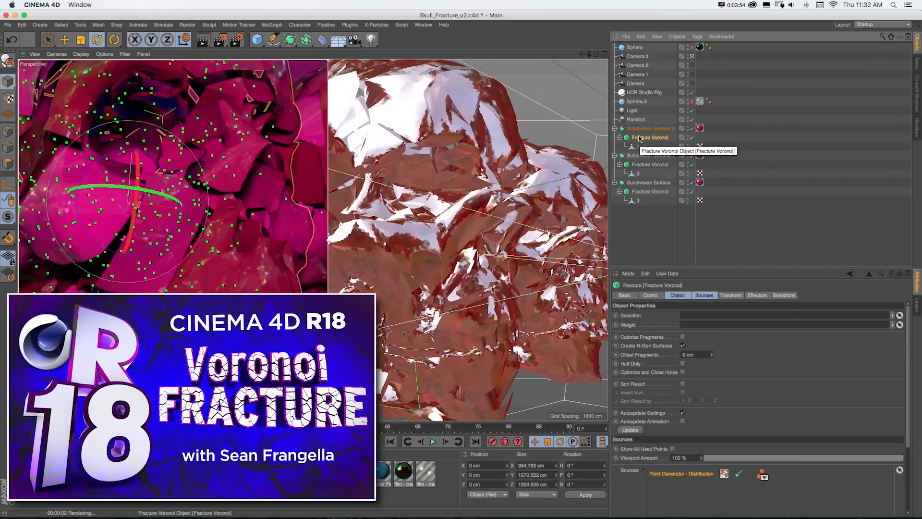
click(692, 138)
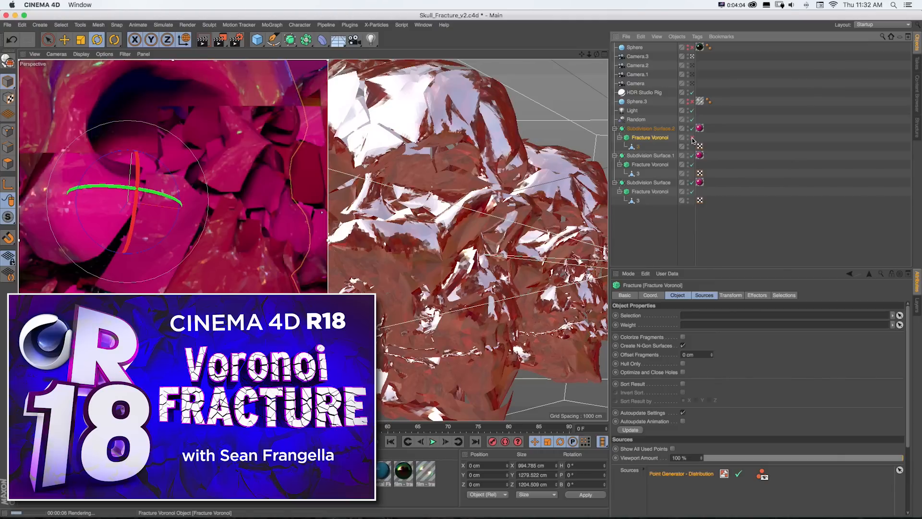
click(692, 138)
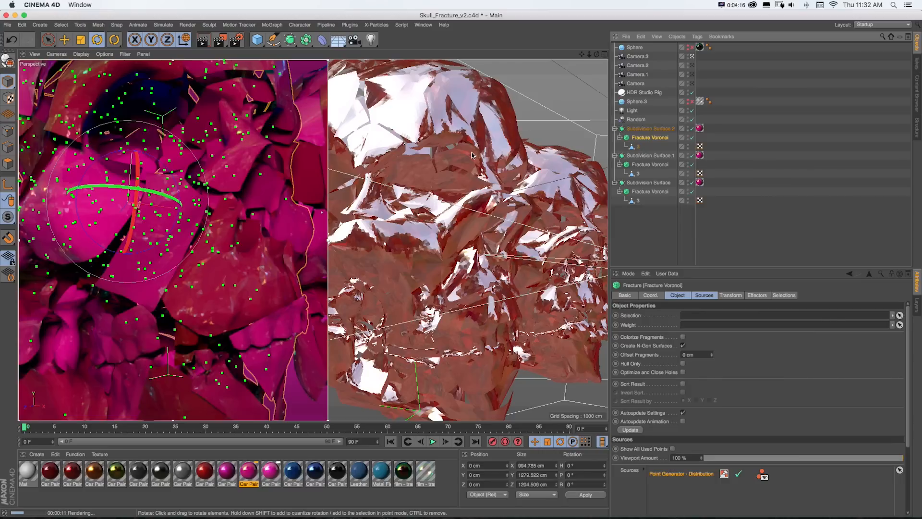
- Switch to the ThinFilm_01 project and toggle the interactive render region in the viewport
key(v)
mouse_move(470, 176)
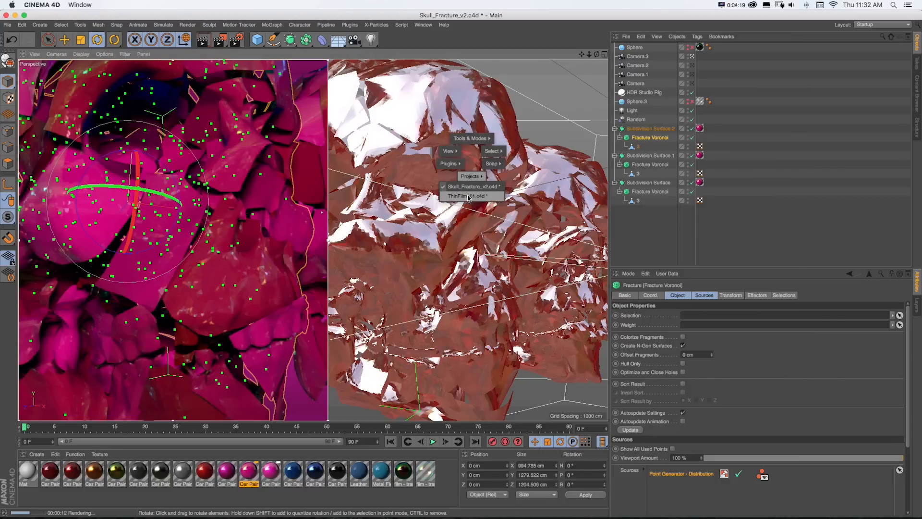
click(469, 196)
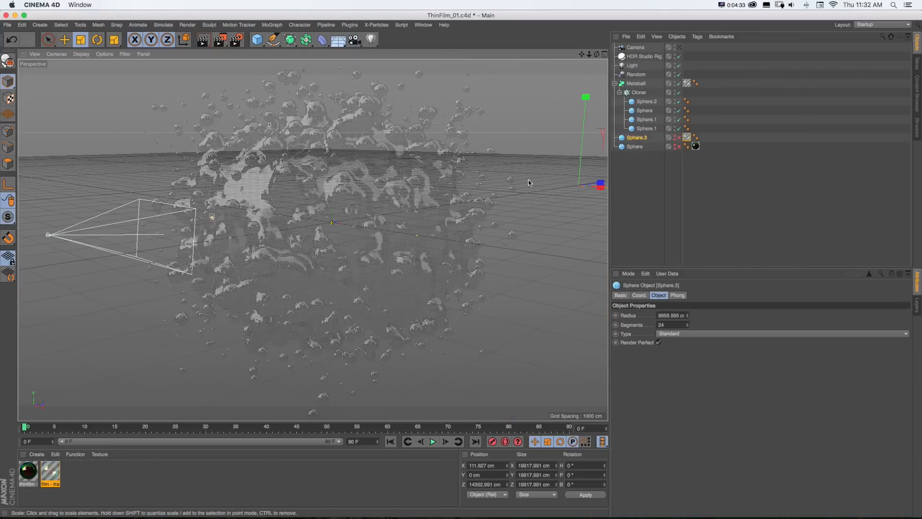
key(alt+r)
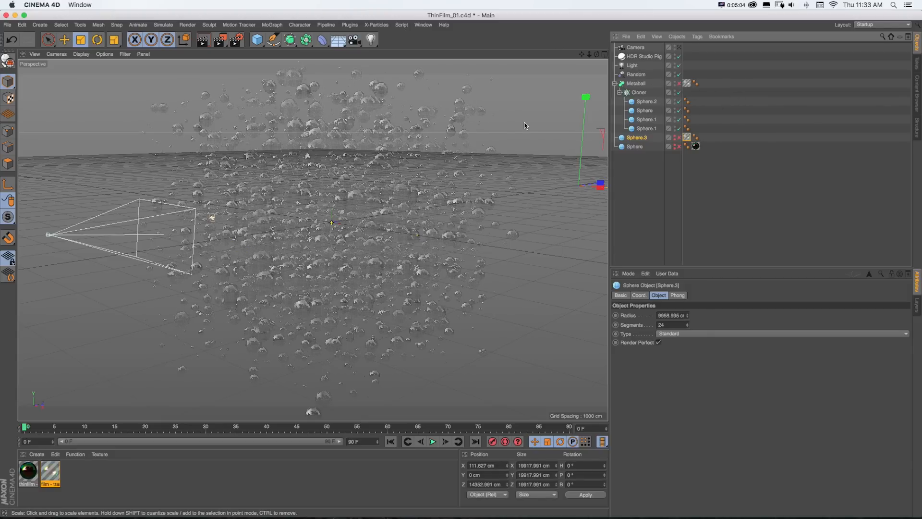
- Preview the bubbles in an interactive render region and inspect the film - transparent material's reflectance layers
alt+right_drag(411, 199, 494, 200)
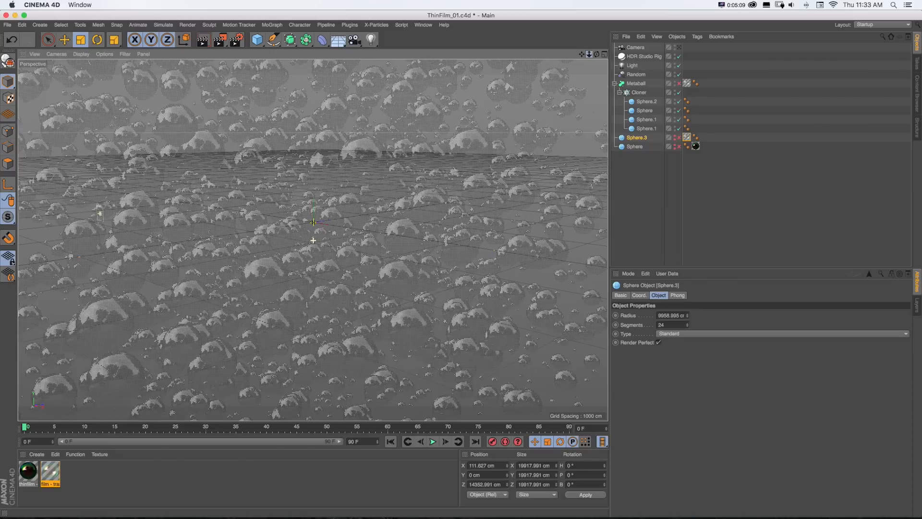
drag(589, 54, 620, 53)
key(alt+r)
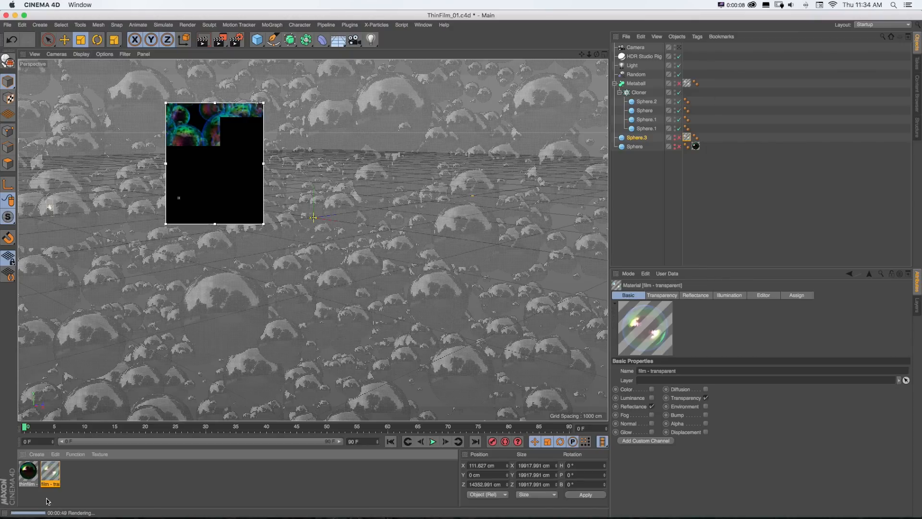
double_click(51, 474)
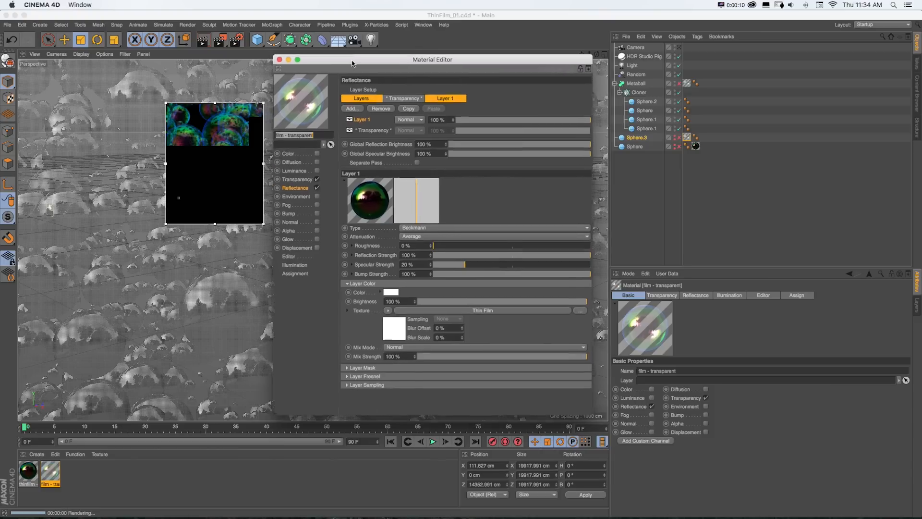
click(282, 61)
- Delete the film - transparent texture tag from Sphere.3 and refresh the interactive render region
click(686, 101)
shift+click(686, 138)
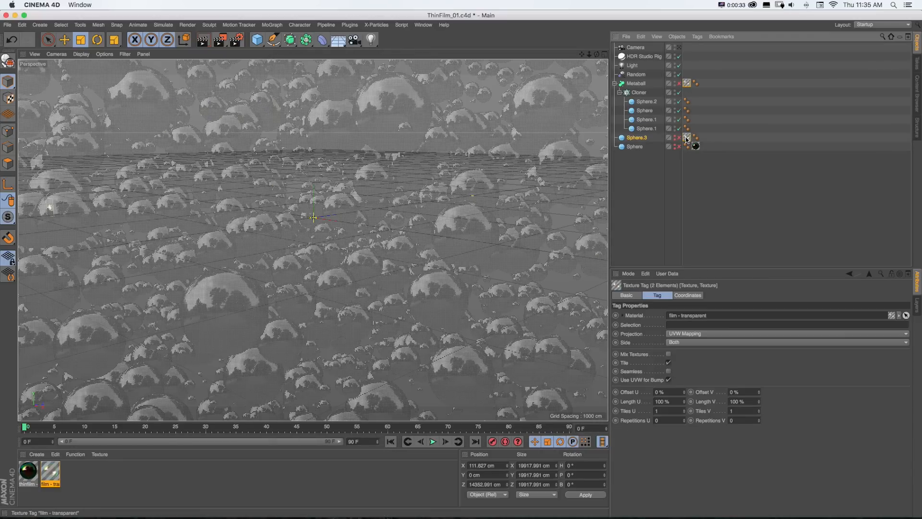
key(Delete)
key(alt+r)
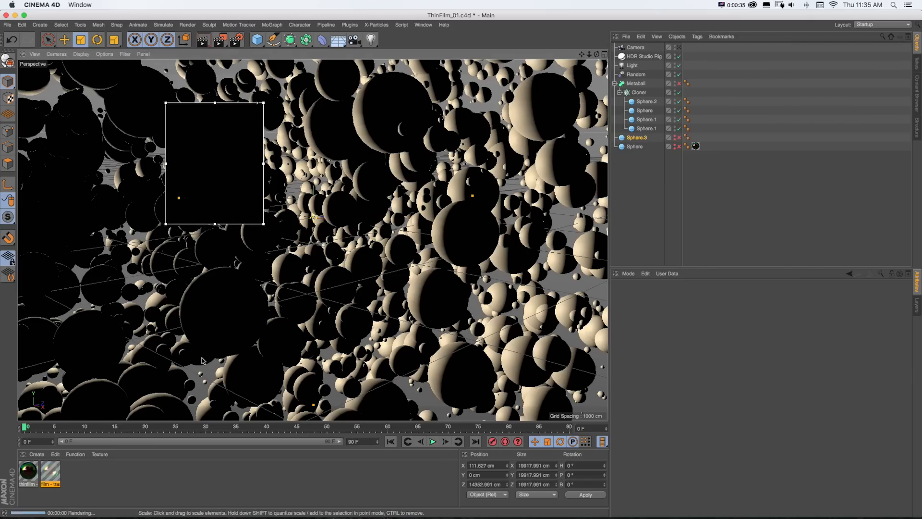
key(alt+r)
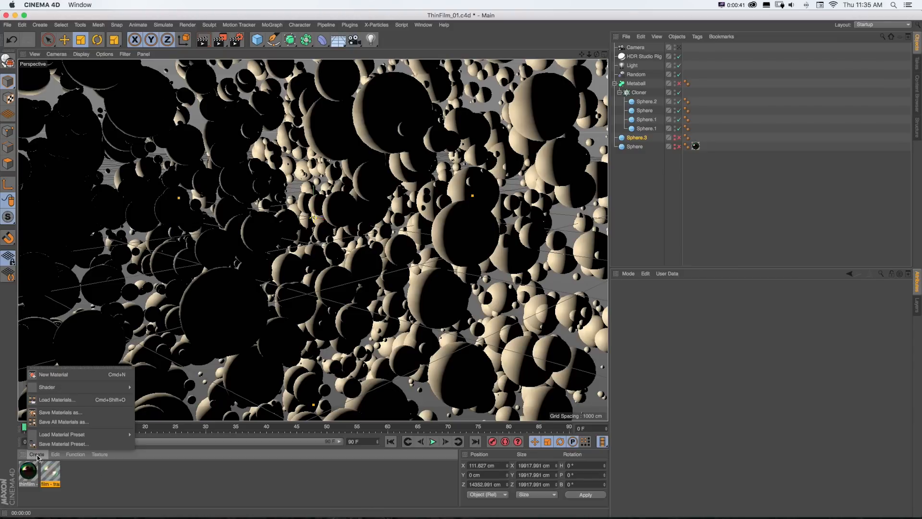
- Create a new material, open it in the Material Editor and disable its Color channel
click(53, 374)
drag(29, 472, 79, 473)
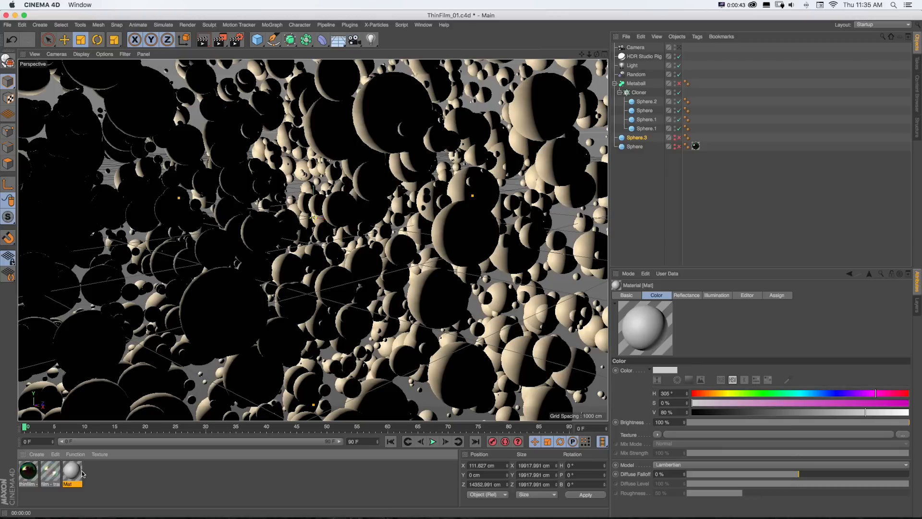
double_click(72, 472)
drag(189, 64, 261, 75)
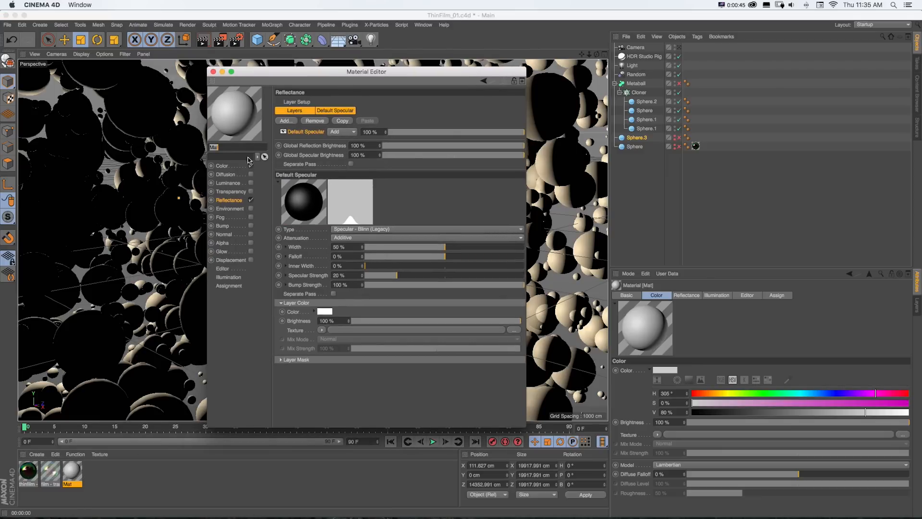
click(251, 167)
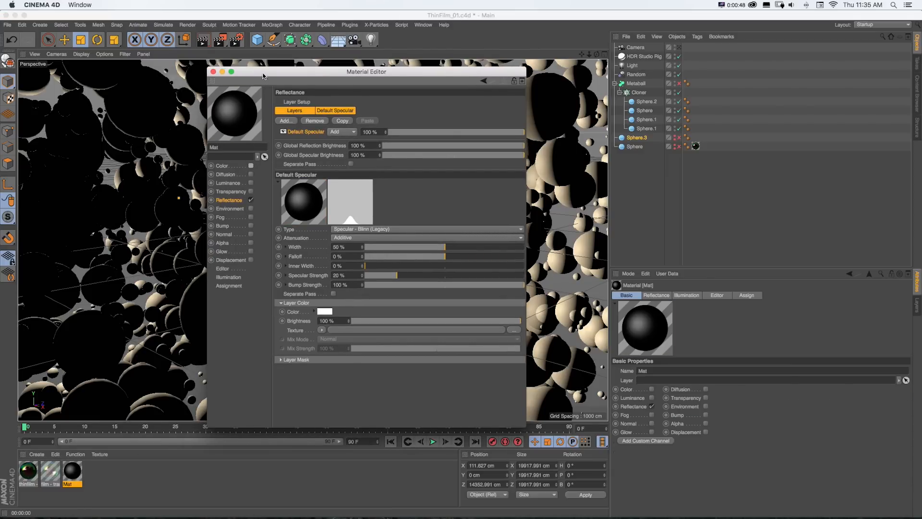
- Replace the Default Specular reflectance layer with a Beckmann layer textured with the Thin Film shader
drag(308, 71, 323, 61)
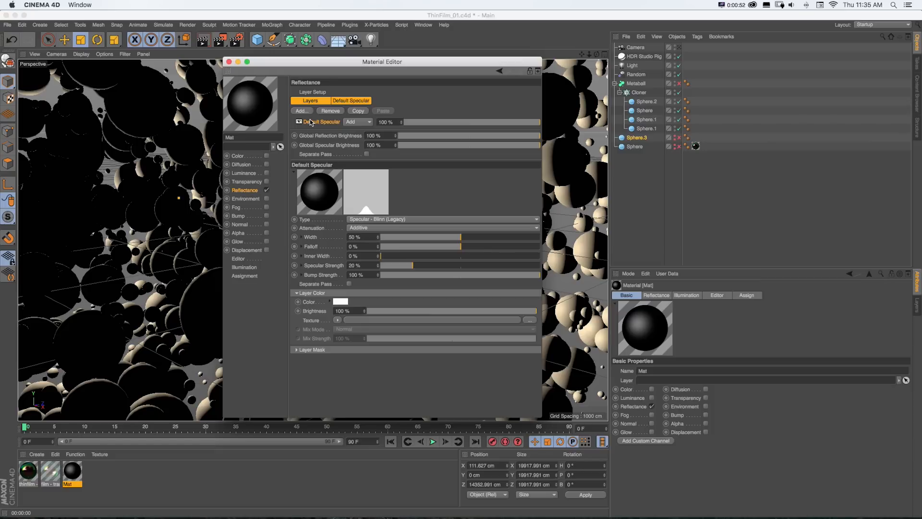
key(Delete)
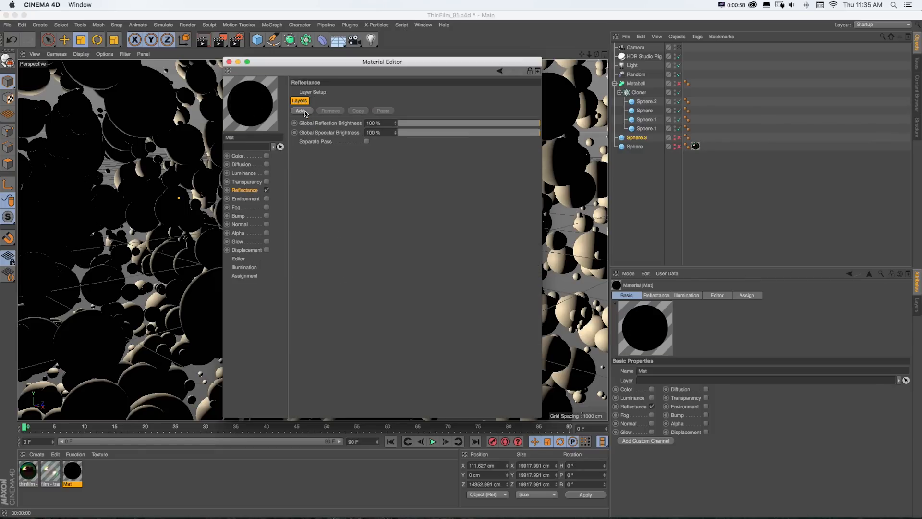
click(301, 111)
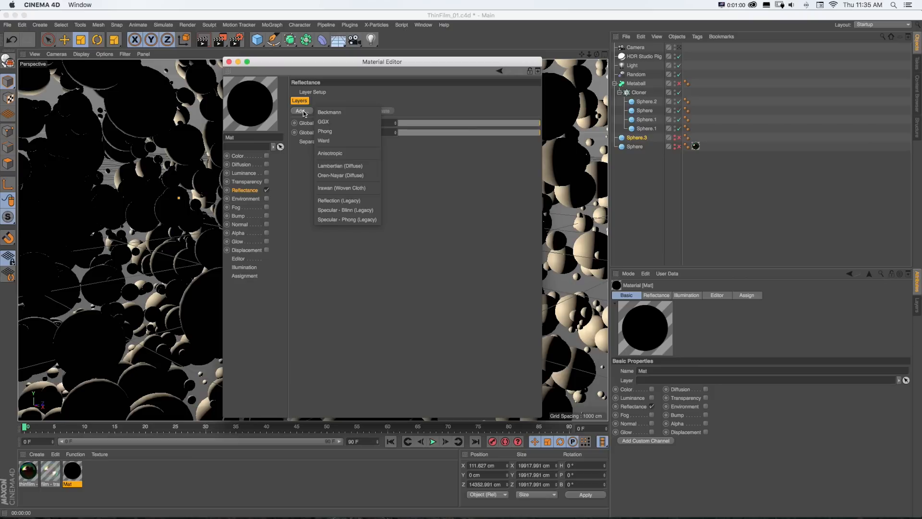
click(328, 113)
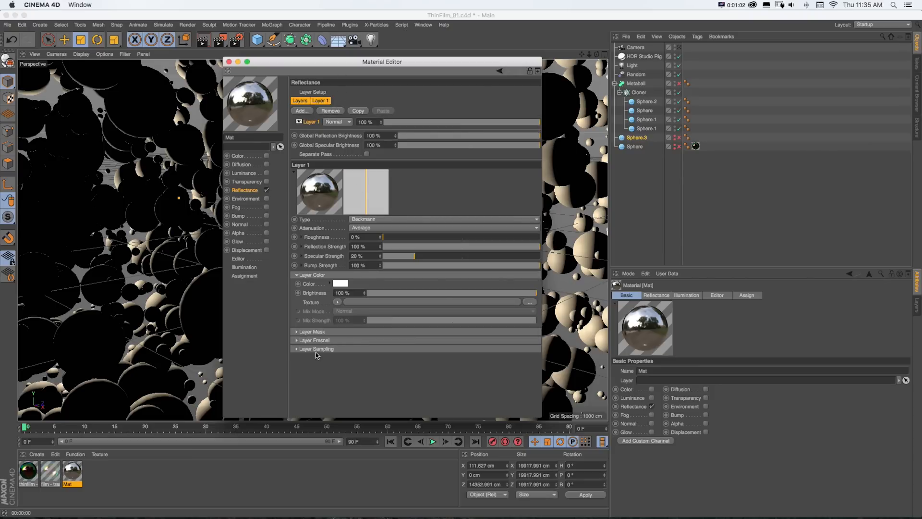
click(338, 302)
mouse_move(346, 241)
click(408, 397)
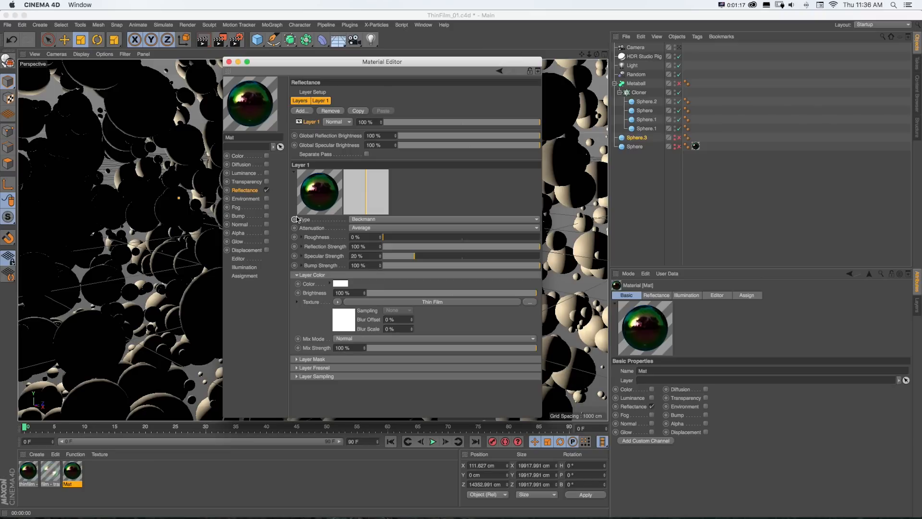
- Enable the material's Transparency channel and turn on its Additive option
click(267, 182)
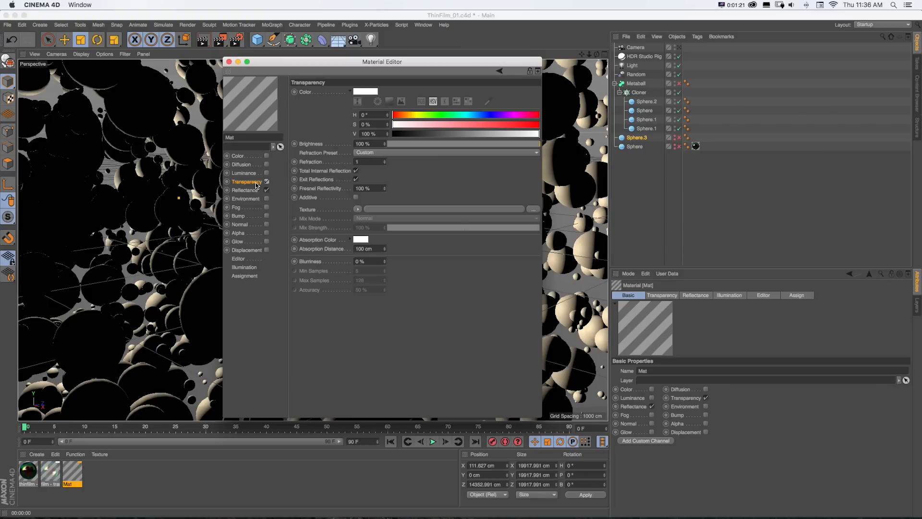
click(356, 198)
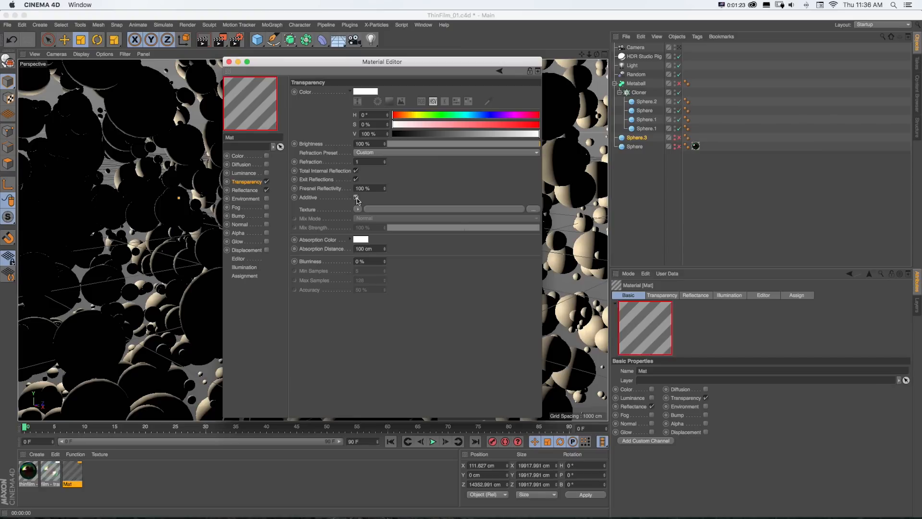
drag(297, 67, 321, 76)
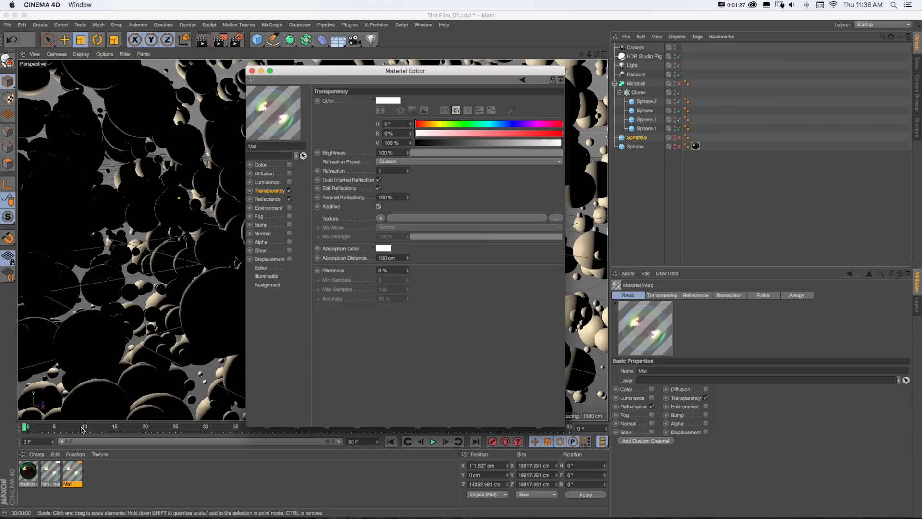
- Apply the new thin-film material to the Metaball object
drag(72, 473, 659, 85)
drag(353, 73, 444, 75)
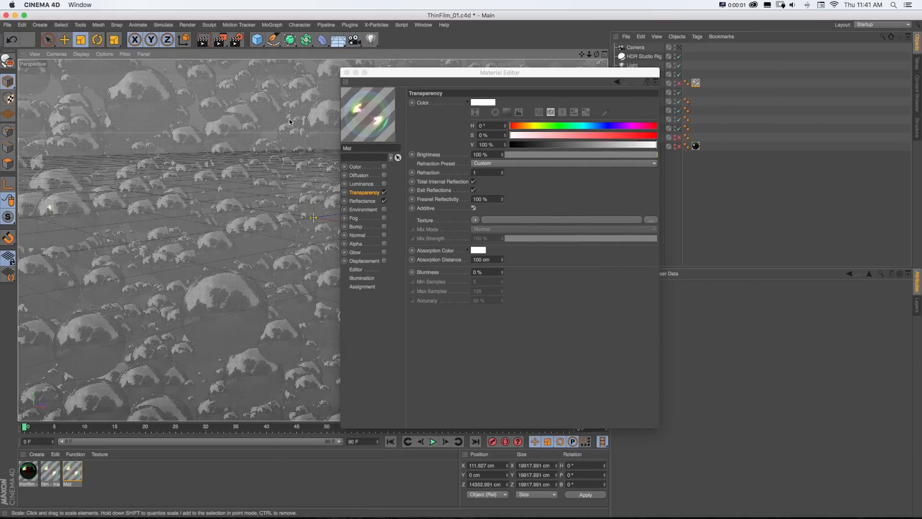
key(v)
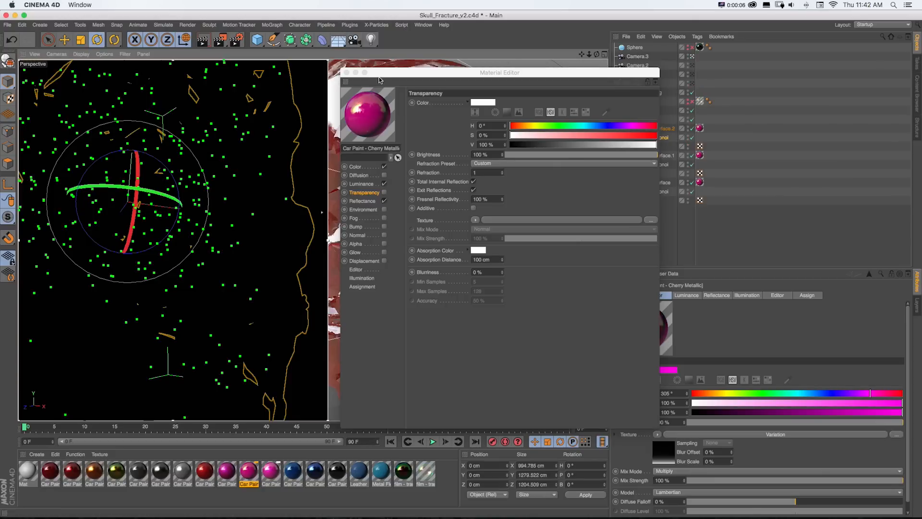
- In the skull project, set the Car Paint - Cherry Metallic material's Layer 3 blend mode to Add
drag(380, 74, 394, 74)
click(375, 200)
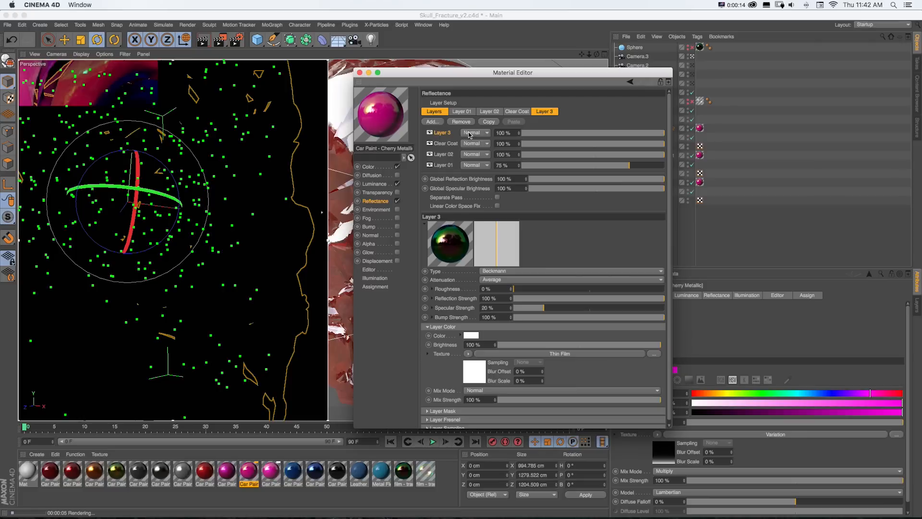
click(470, 133)
click(475, 152)
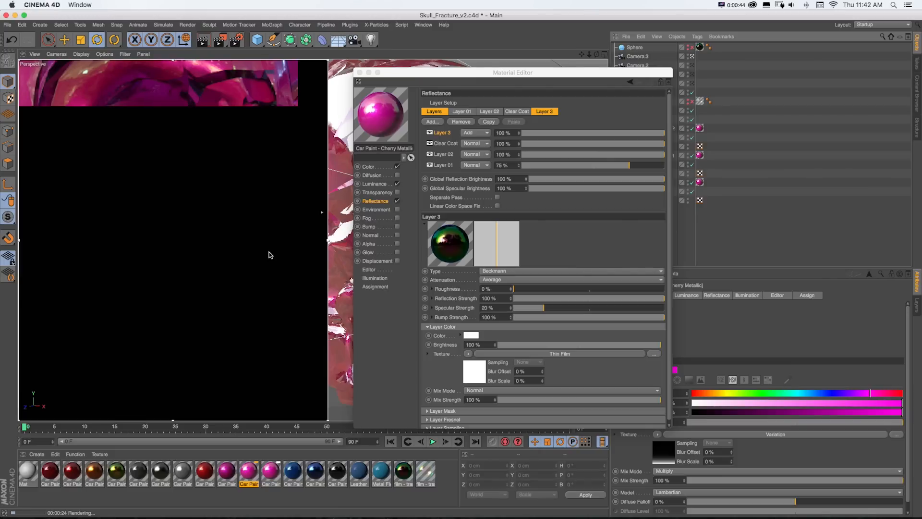
- Switch to Preview and view the rendered metaball and fracture thin-film images
key(super+Tab)
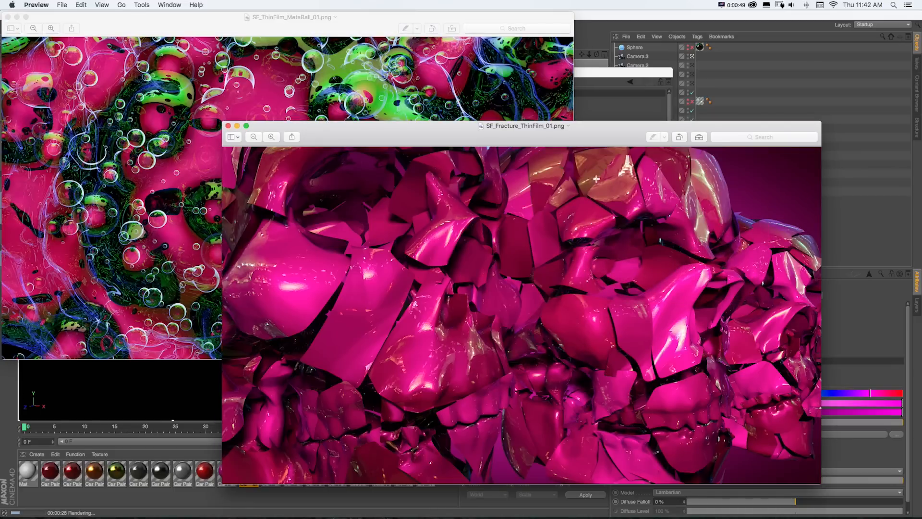
click(474, 96)
click(583, 193)
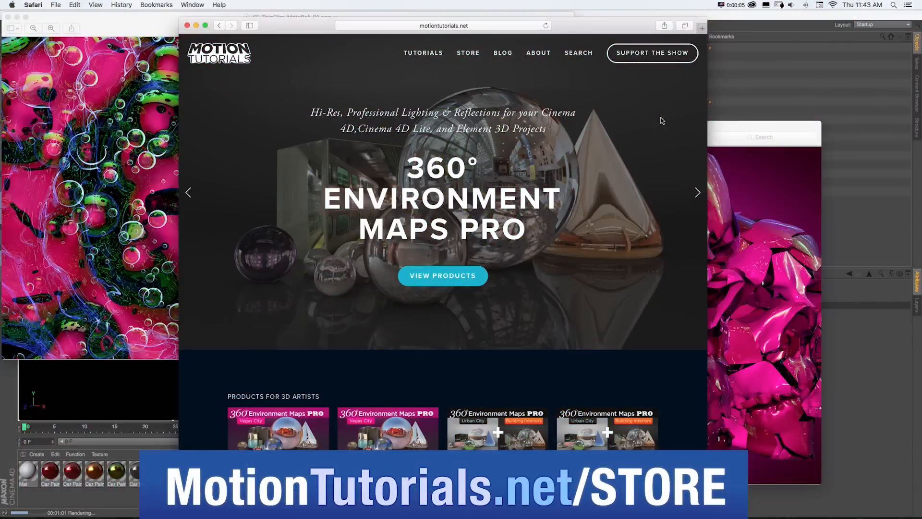
- Open the Motion Tutorials store in Safari and browse the product listings
click(424, 273)
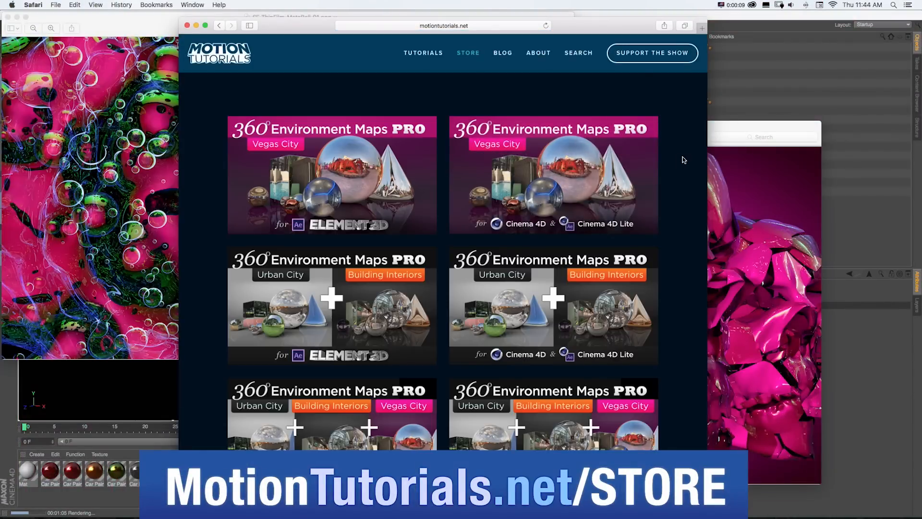
scroll(466, 144, down, 2)
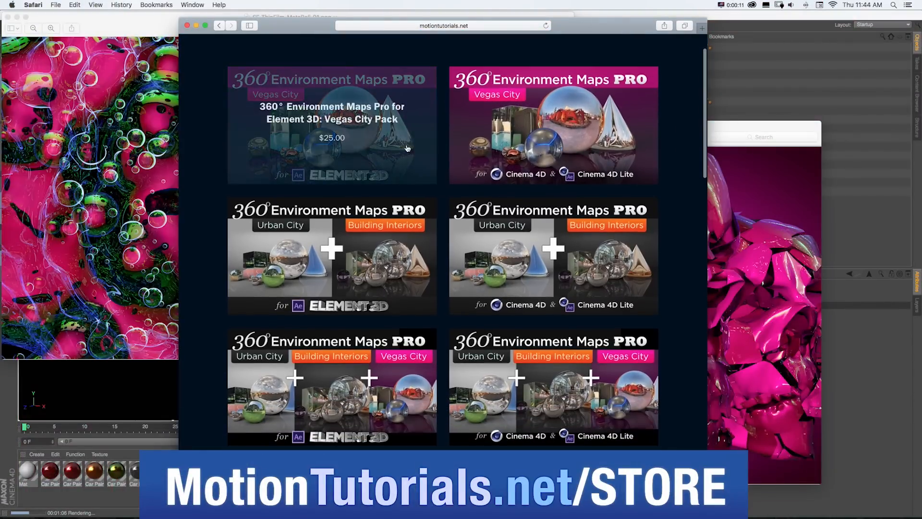
scroll(521, 252, down, 15)
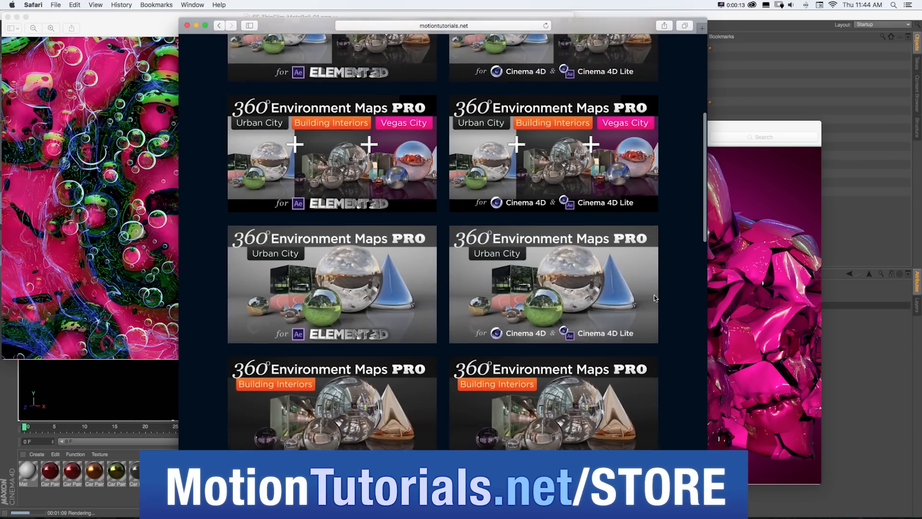
scroll(681, 292, down, 10)
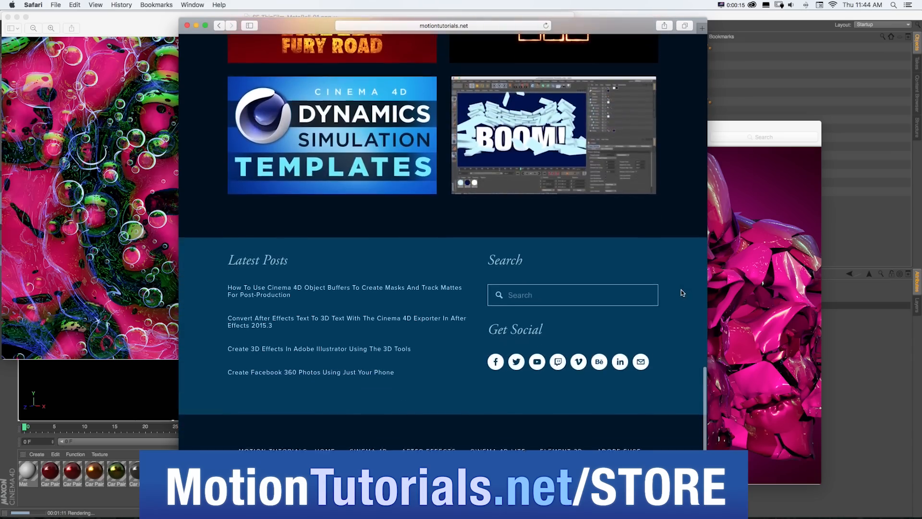